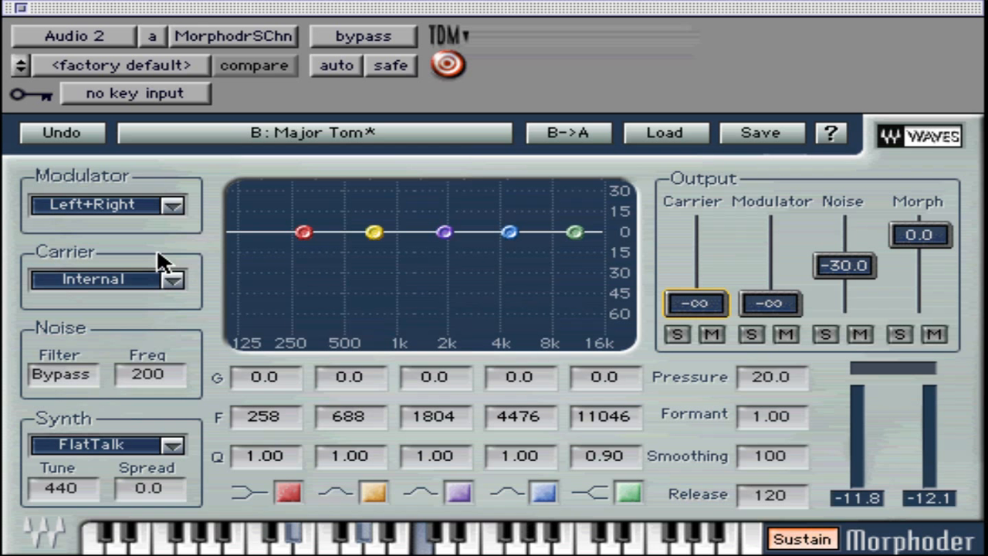
Review the source options for the modulator and the carrier, keeping Left+Right and Internal selected.
click(171, 205)
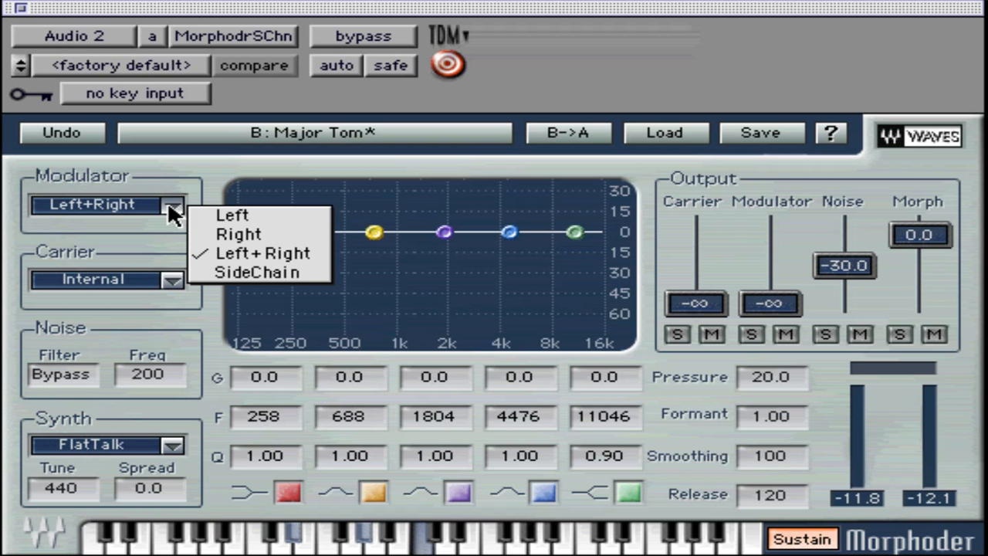
click(221, 251)
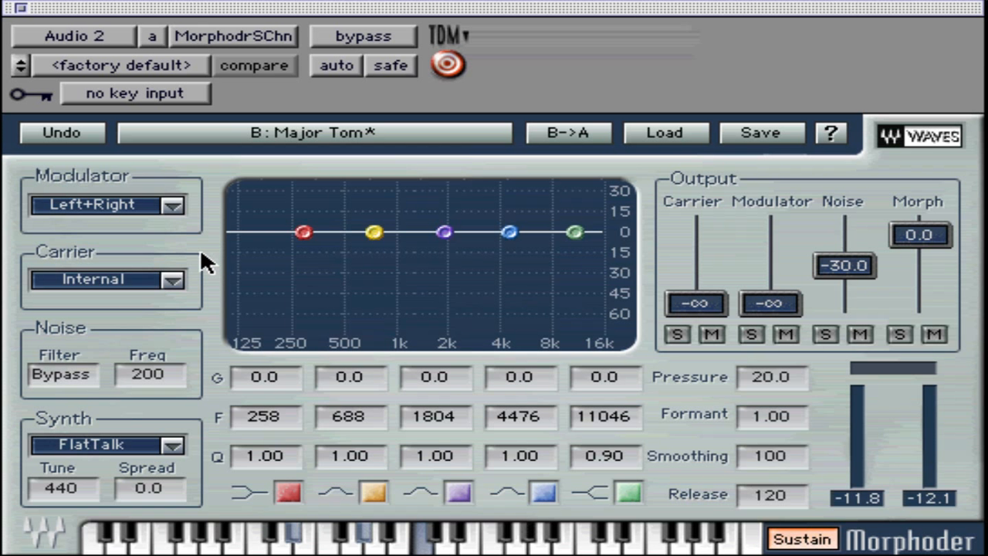
click(168, 281)
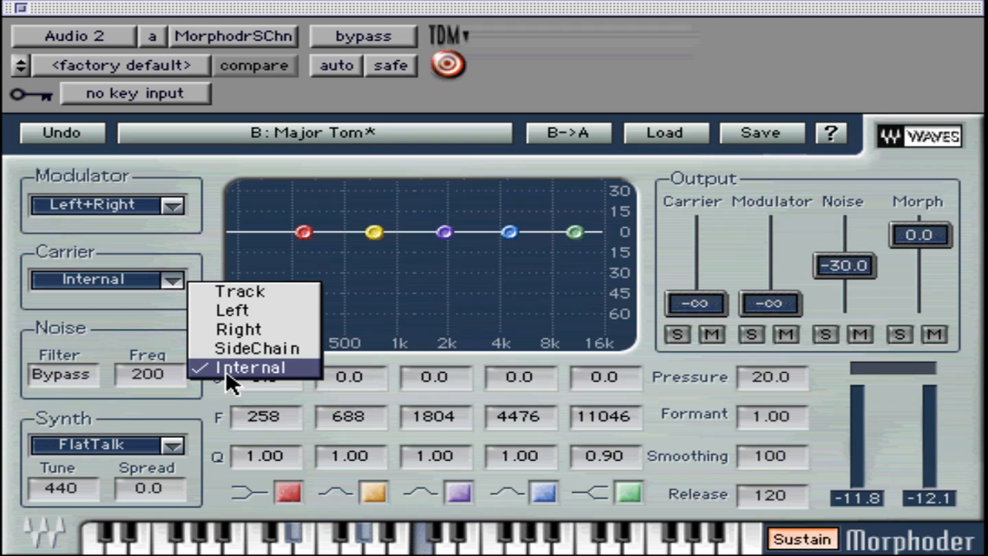
click(218, 398)
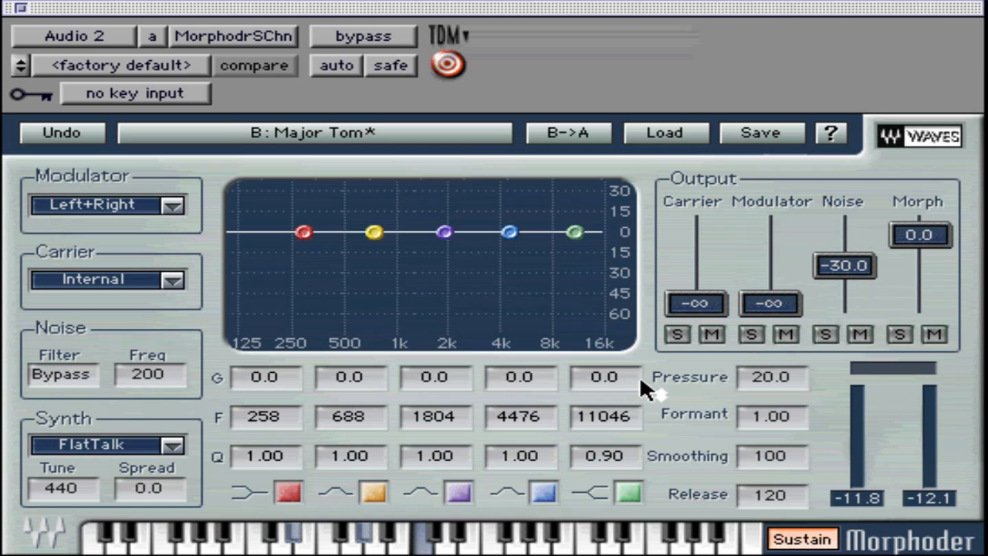
Set the noise generator's filter type to HPF.
click(84, 378)
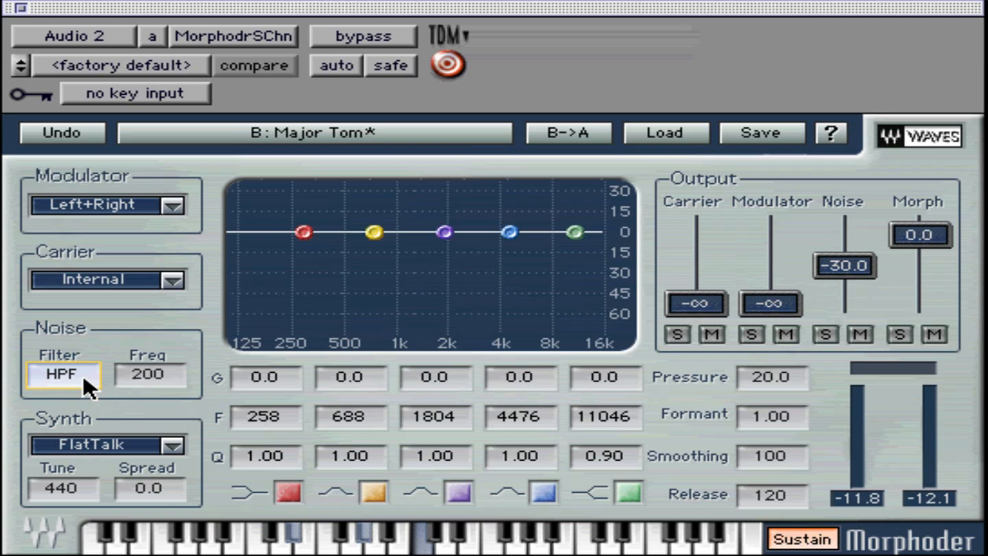
click(82, 374)
click(82, 373)
mouse_move(141, 372)
mouse_down()
mouse_move(141, 293)
mouse_move(141, 371)
mouse_up()
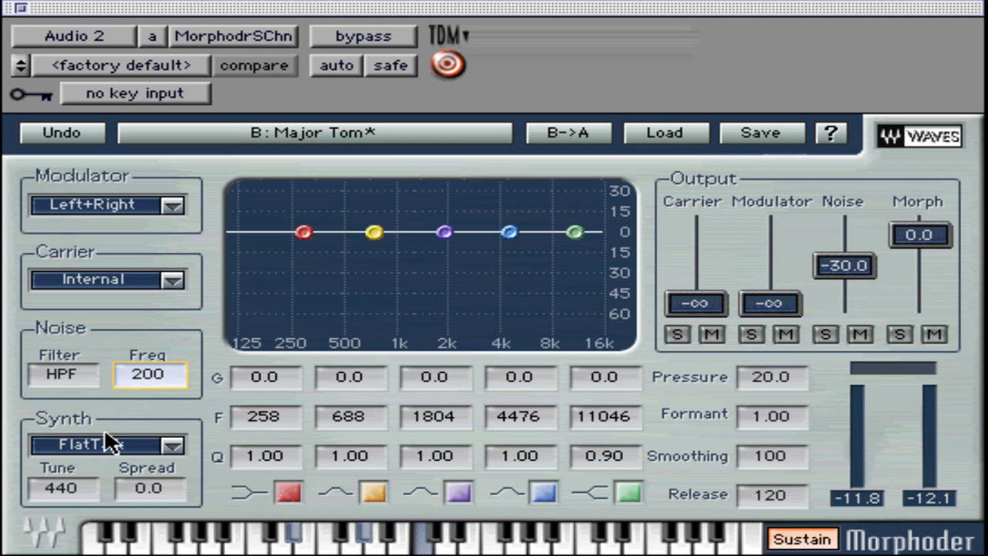
Look through the list of sounds available for the internal synth.
click(171, 446)
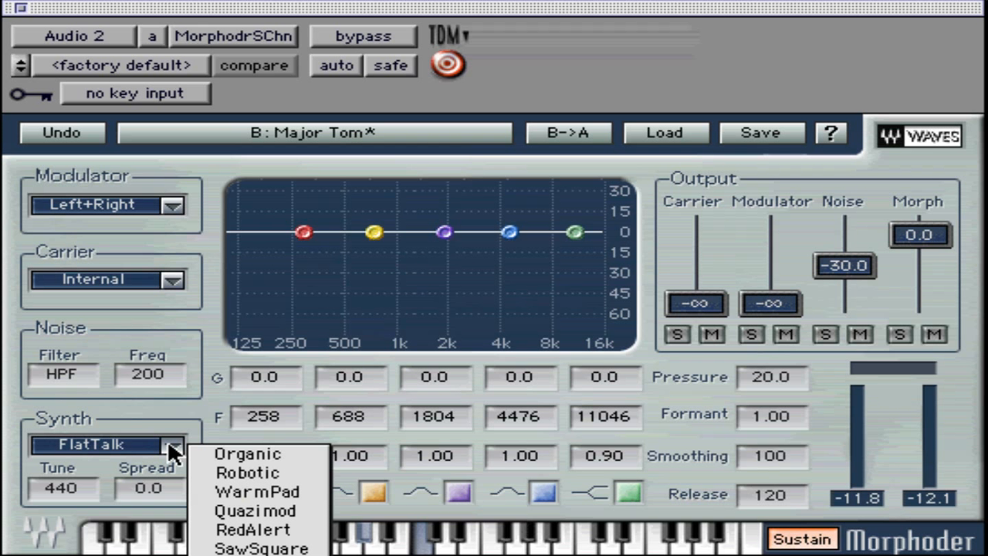
click(179, 402)
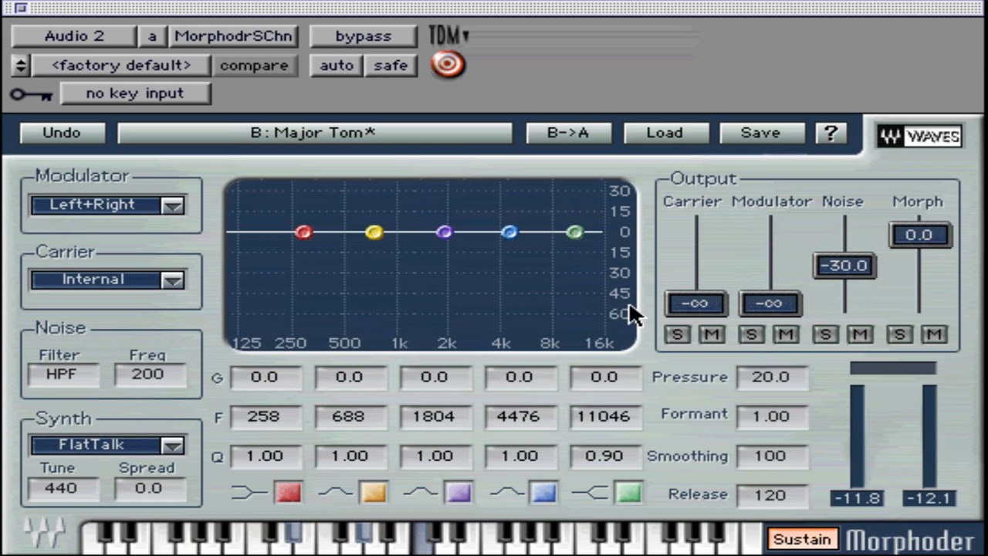
mouse_move(696, 303)
mouse_down()
mouse_move(696, 239)
mouse_move(696, 303)
mouse_up()
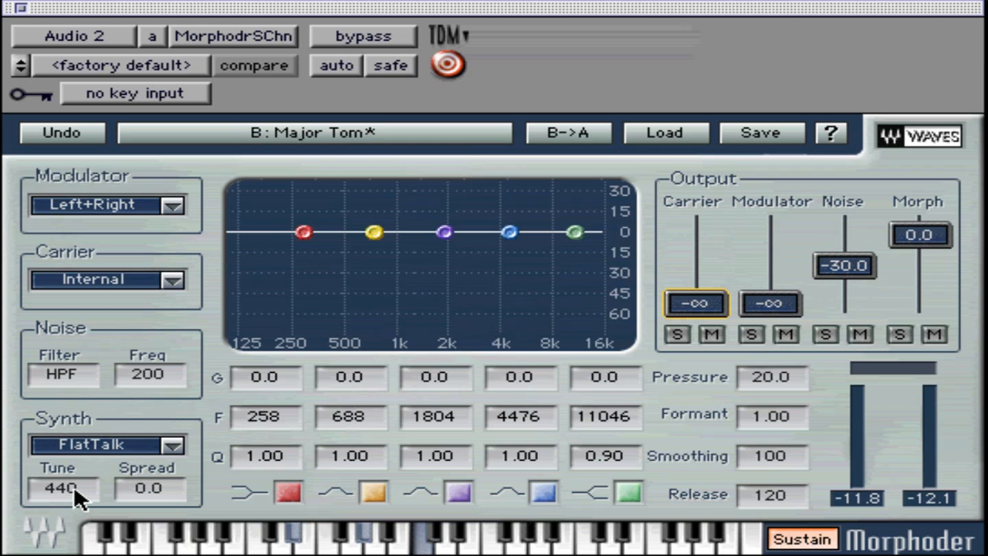
Try the synth's tuning at 880 and its spread at 1.0, resetting them to 440 and 0.0.
drag(73, 485, 73, 455)
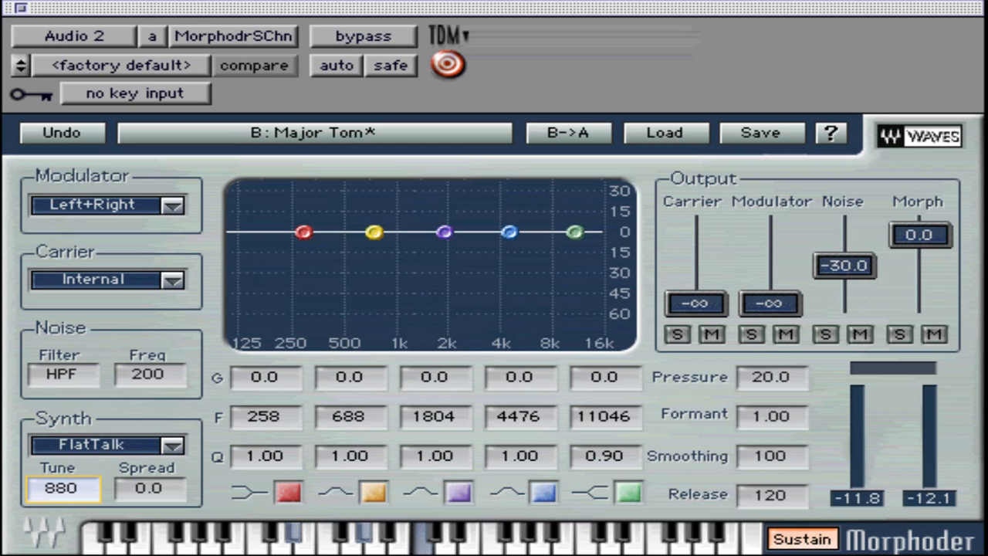
click(74, 485)
text(440)
key(Return)
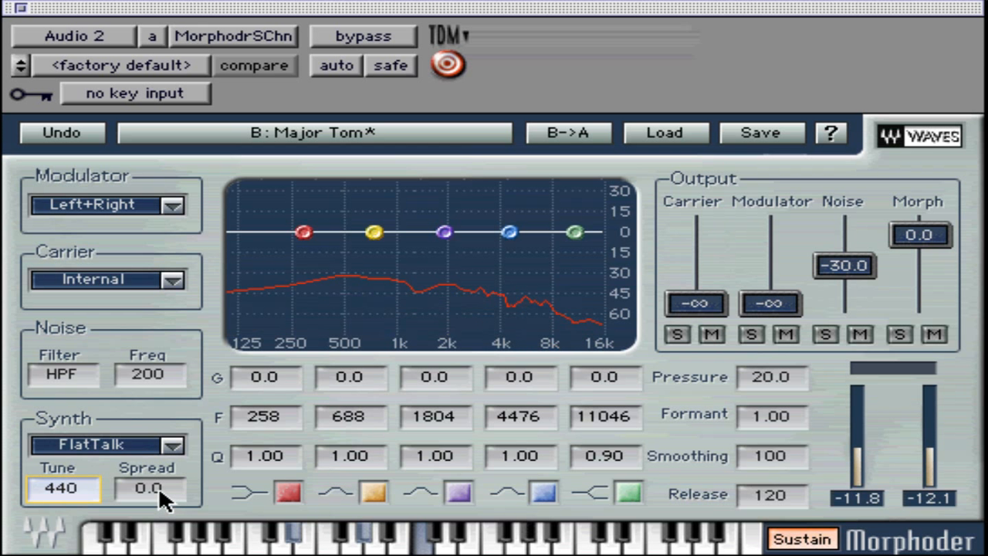
drag(158, 491, 159, 459)
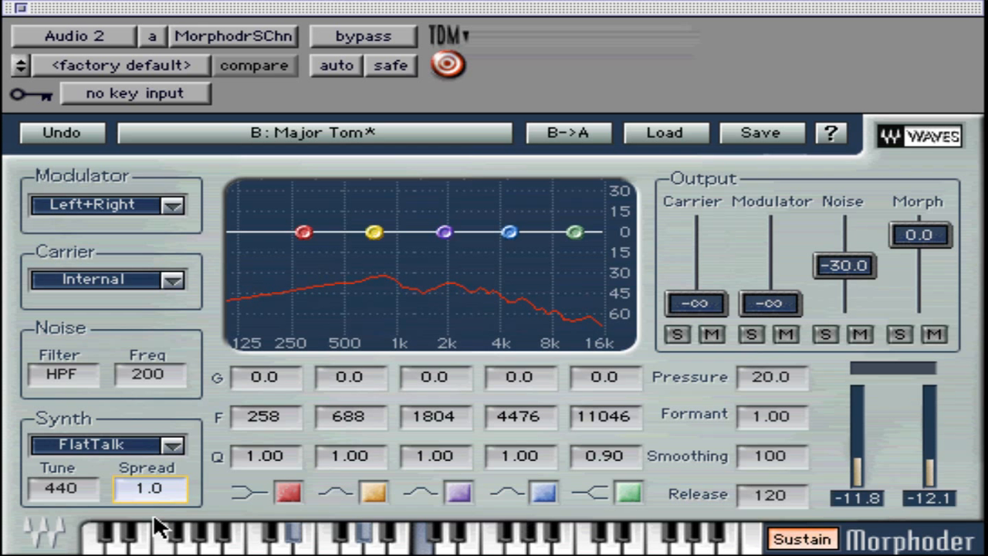
drag(153, 494, 153, 525)
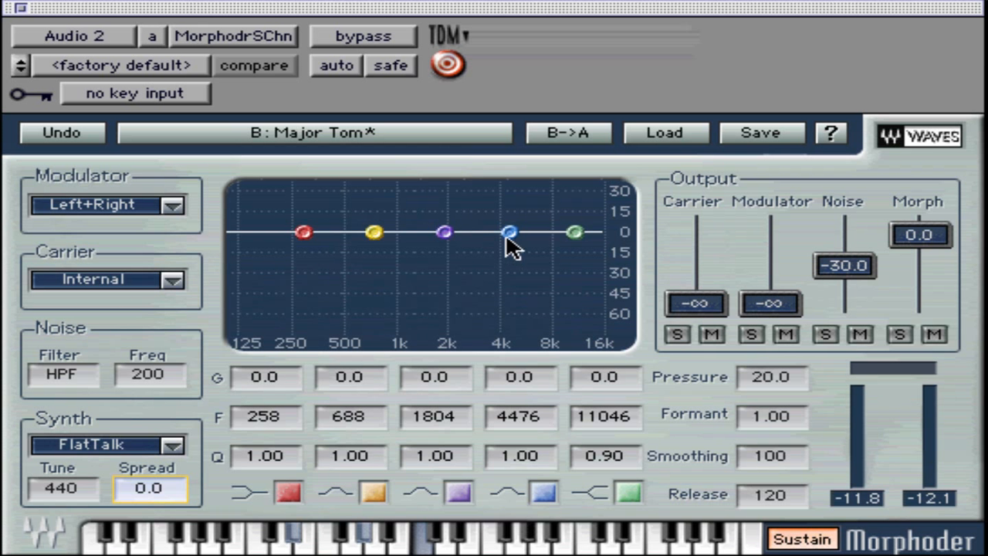
Move the blue EQ band to 4694 Hz with a gain of 0, and toggle the band off and on again.
mouse_move(509, 232)
mouse_down()
mouse_move(513, 202)
mouse_move(507, 267)
mouse_move(512, 230)
mouse_up()
click(520, 377)
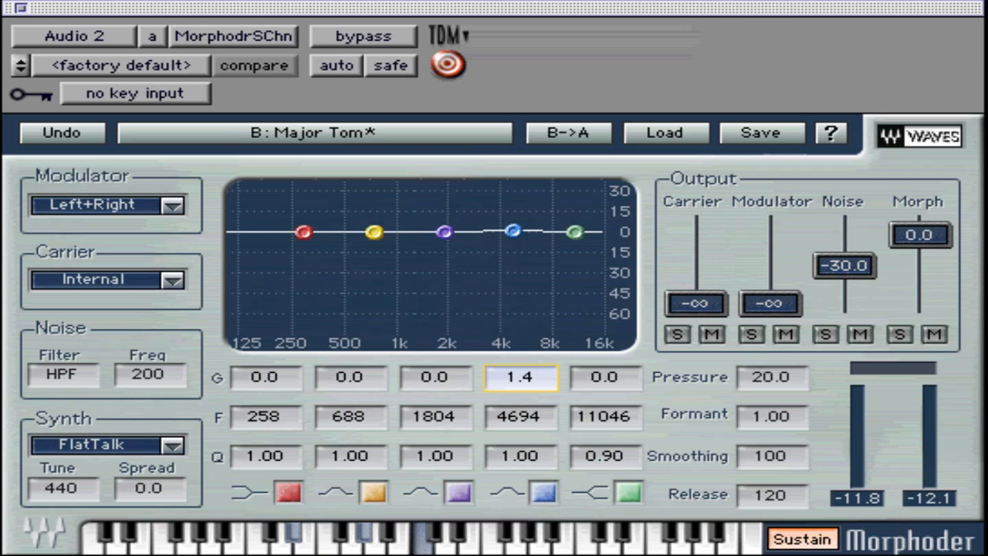
text(0)
key(Return)
click(549, 486)
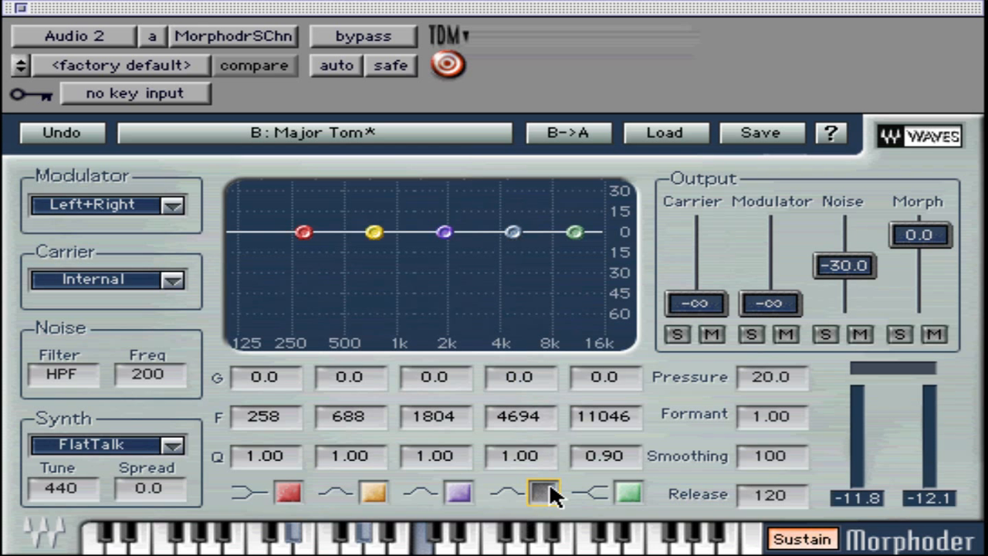
click(549, 487)
Raise the Pressure to 50 and bring it back down to 44.2.
click(789, 371)
drag(790, 371, 790, 349)
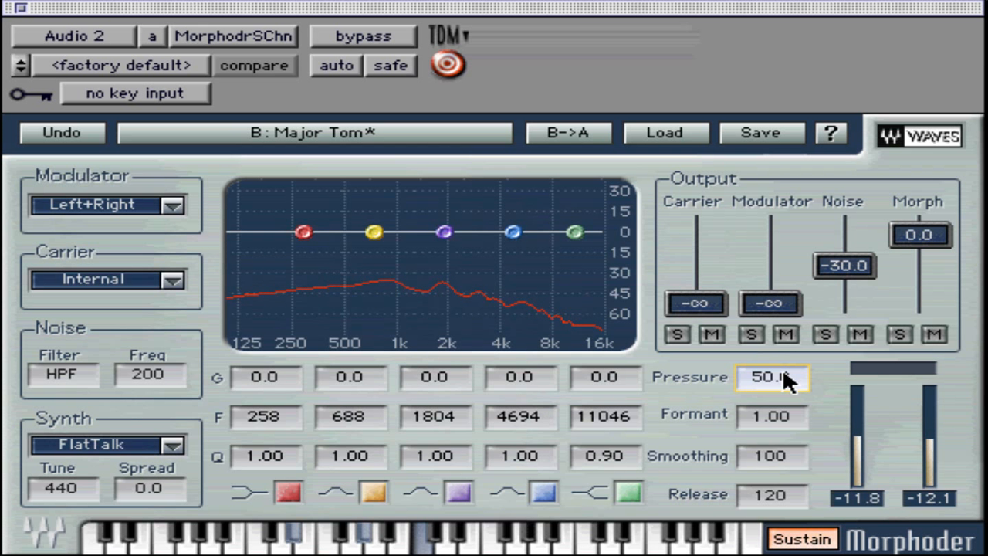
mouse_move(772, 377)
mouse_down()
mouse_move(771, 432)
mouse_move(772, 384)
mouse_up()
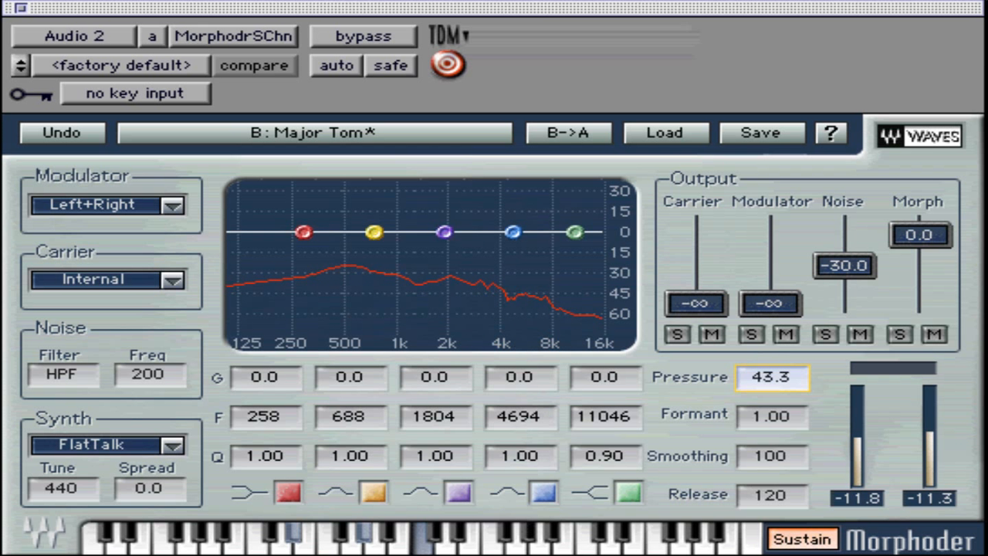
Audition the Formant at 2.00 against the bypassed signal, and bring it down to 1.08.
click(774, 415)
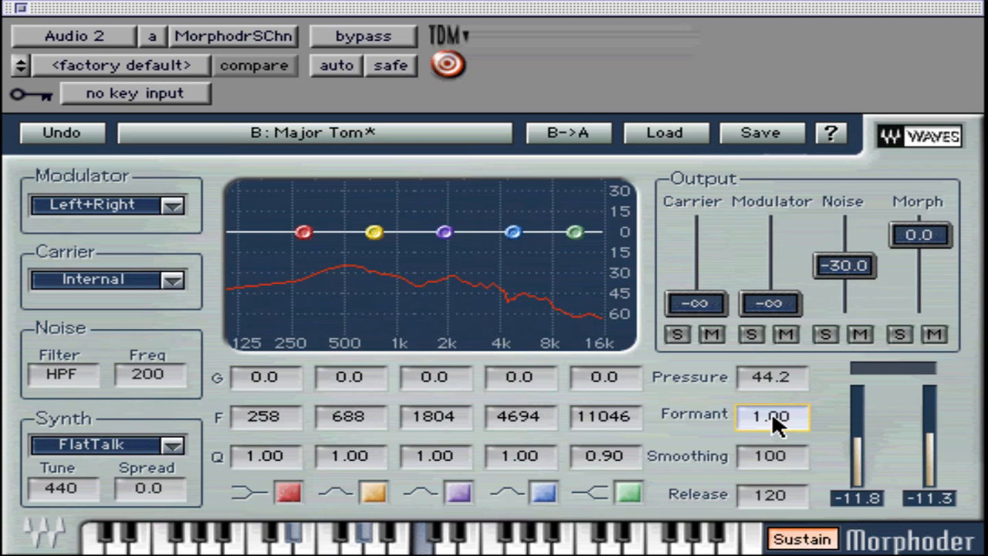
drag(772, 414, 772, 260)
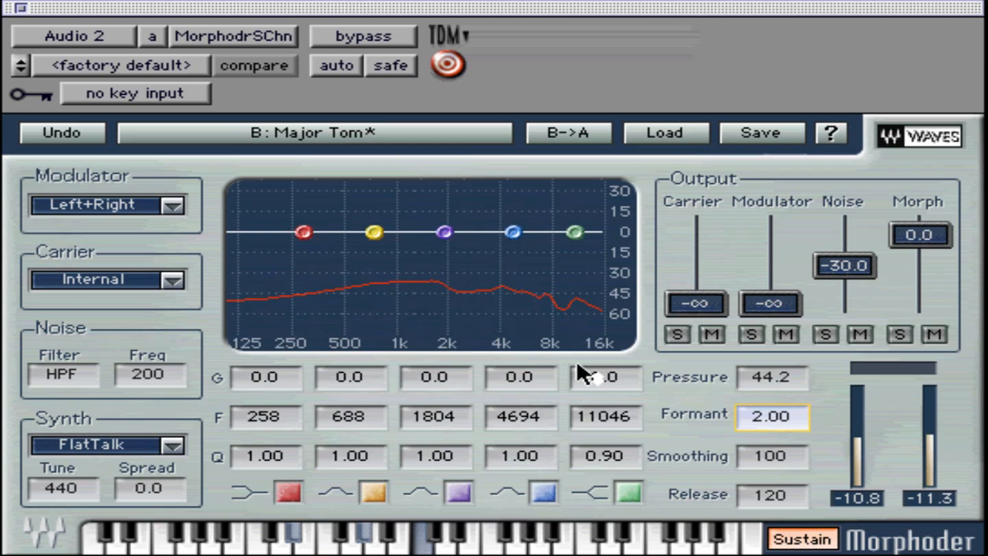
click(379, 37)
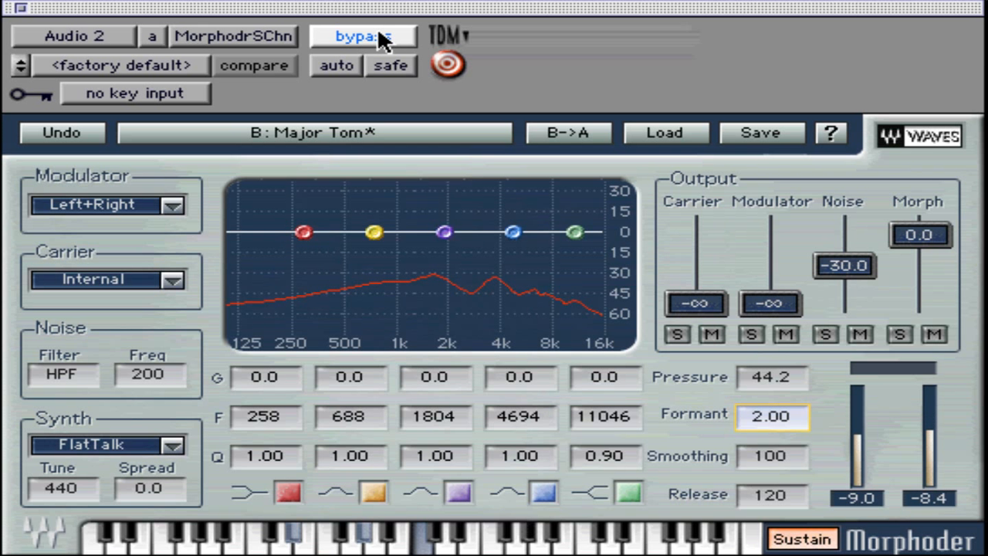
click(379, 38)
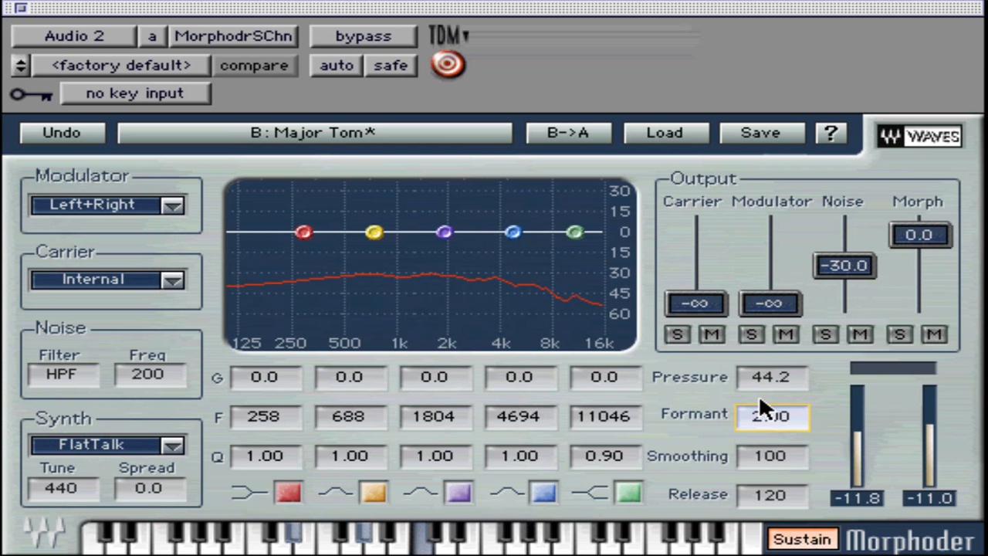
drag(759, 412, 774, 488)
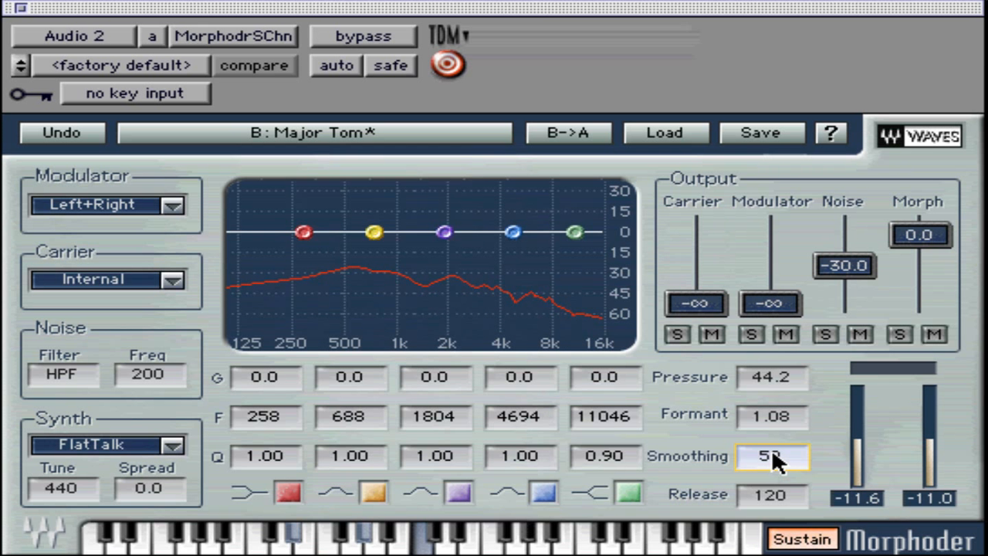
Try a much higher Smoothing value and set the Smoothing to 50.
drag(771, 447, 771, 351)
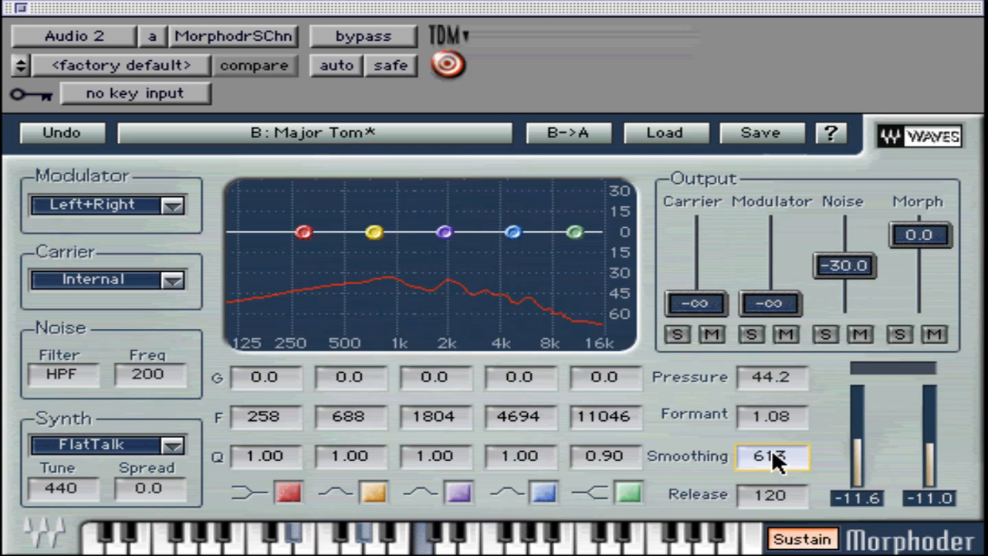
text(50)
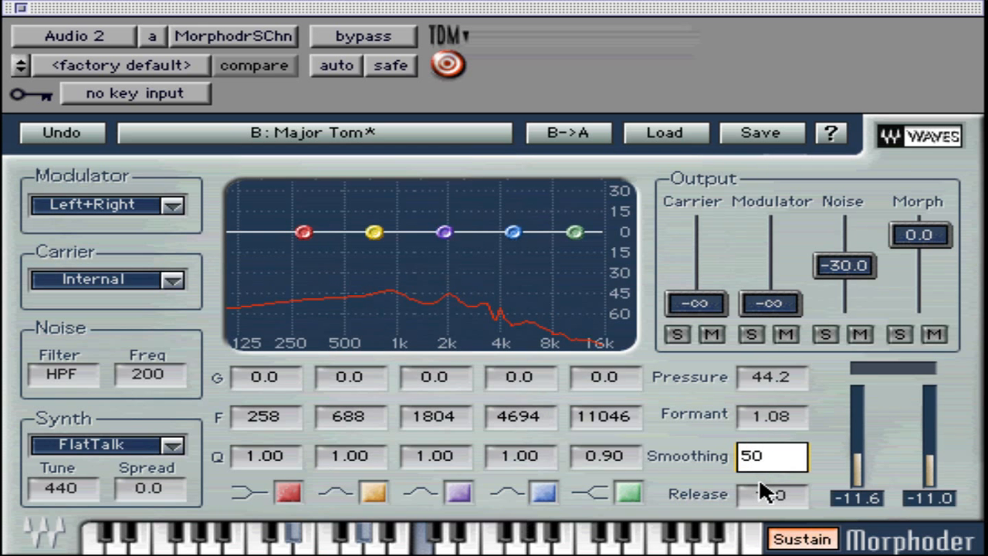
key(Return)
Try the Release at 1185 and 50, and set it to 60.
drag(760, 495, 760, 382)
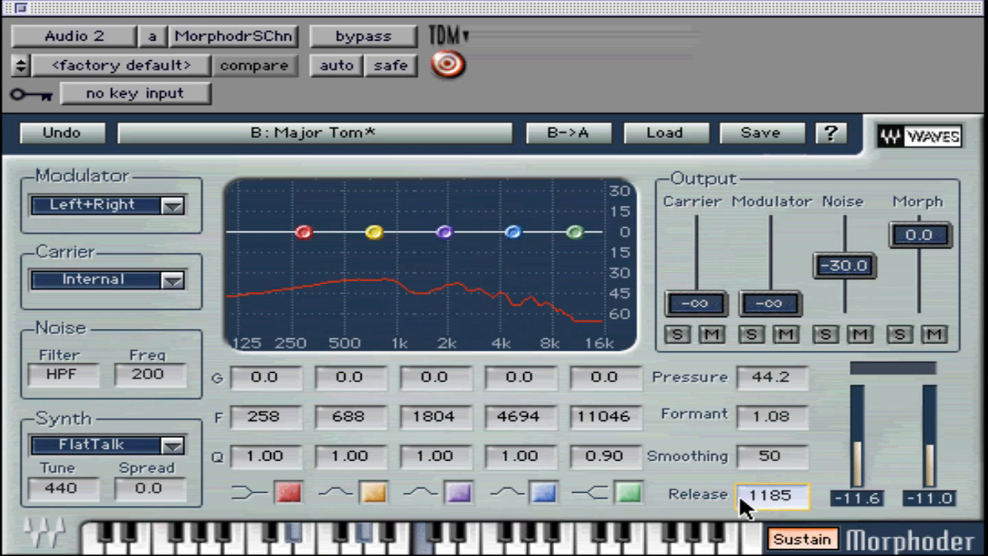
text(50)
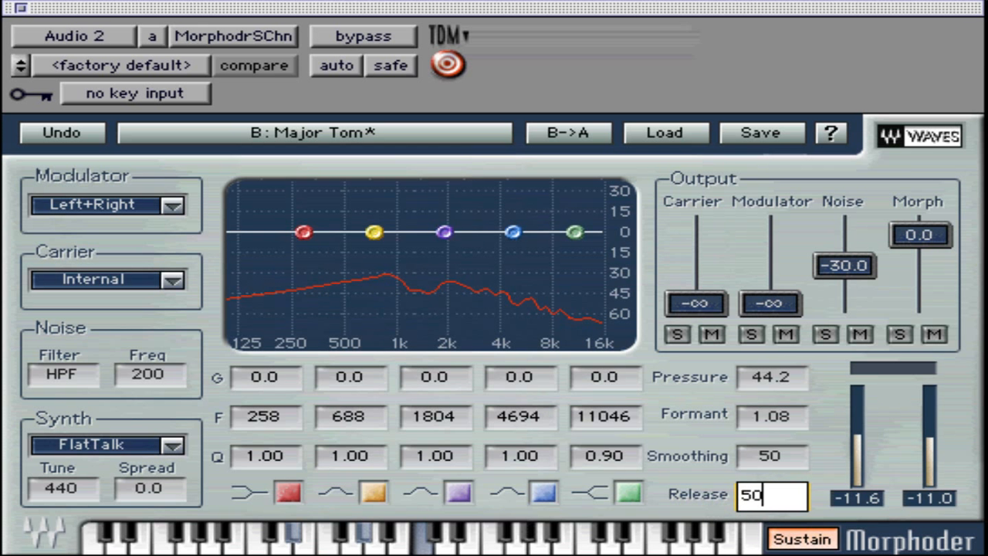
key(BackSpace)
key(BackSpace)
text(50)
key(Return)
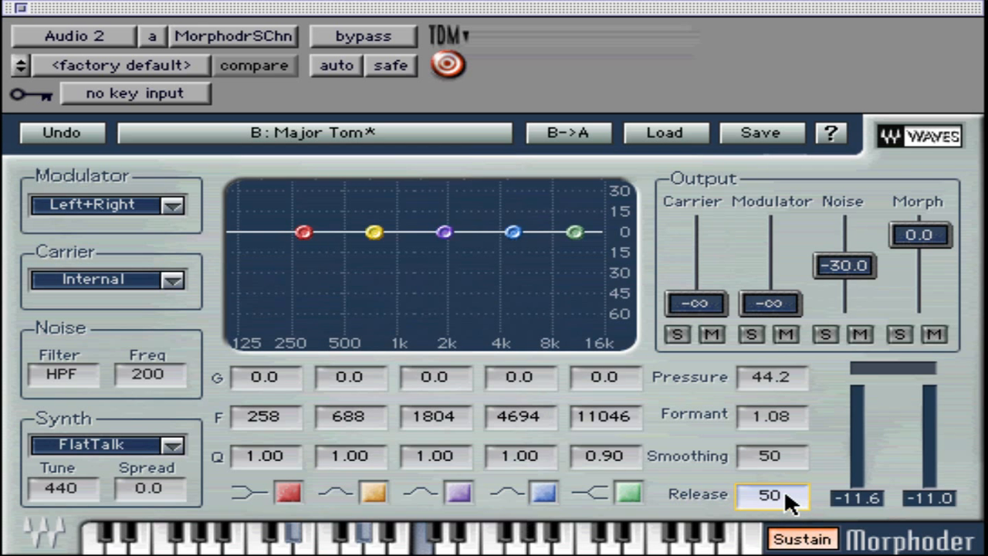
mouse_move(783, 489)
mouse_down()
mouse_move(784, 448)
mouse_move(784, 482)
mouse_up()
Set the output Noise level to -20.8 and the Morph level to 2.4.
mouse_move(708, 312)
mouse_down()
mouse_move(708, 247)
mouse_move(695, 232)
mouse_move(695, 302)
mouse_up()
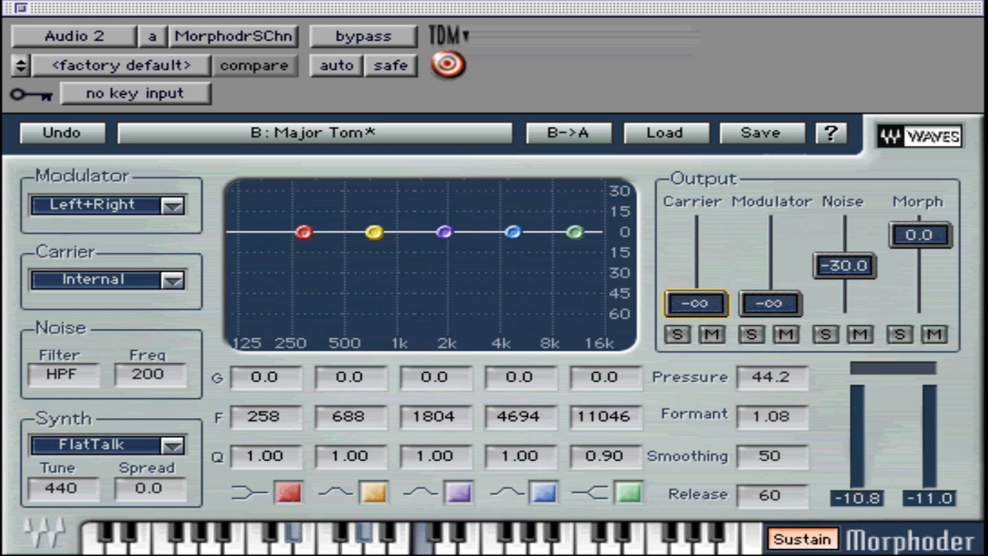
mouse_move(769, 303)
mouse_down()
mouse_move(769, 227)
mouse_move(769, 298)
mouse_up()
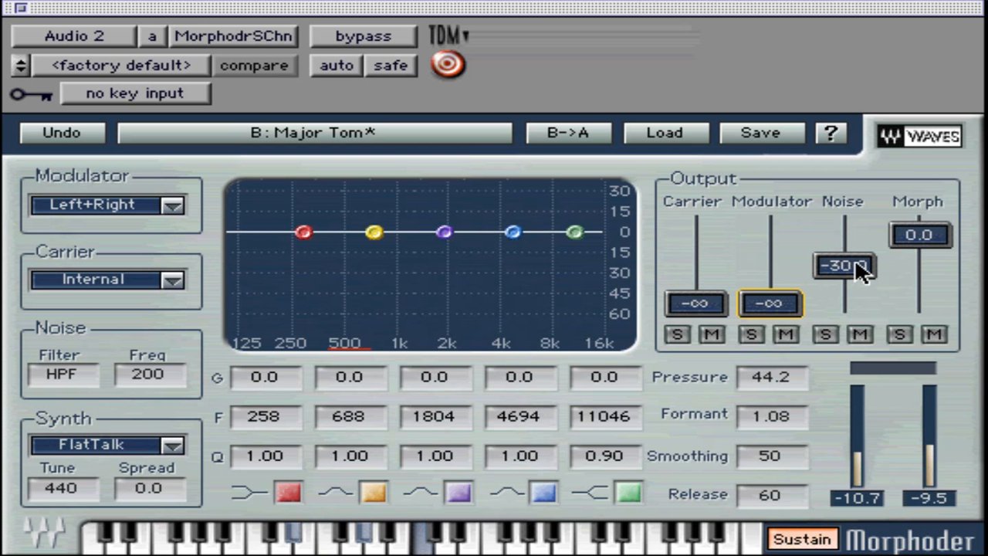
mouse_move(854, 260)
mouse_down()
mouse_move(854, 222)
mouse_move(853, 255)
mouse_up()
drag(937, 239, 919, 232)
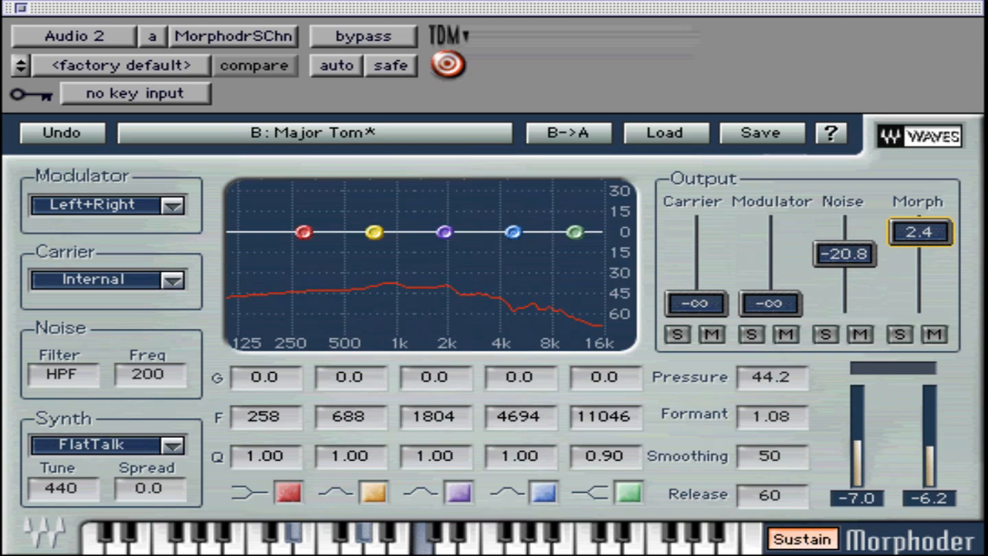
Audition the Carrier output raised to -7.4 and return it to -∞.
drag(679, 312, 700, 240)
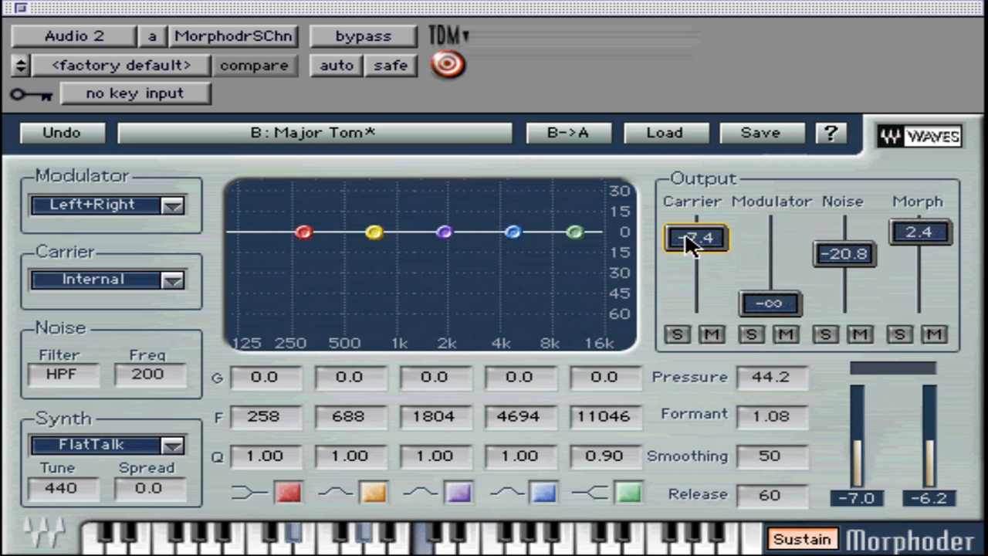
drag(693, 239, 694, 302)
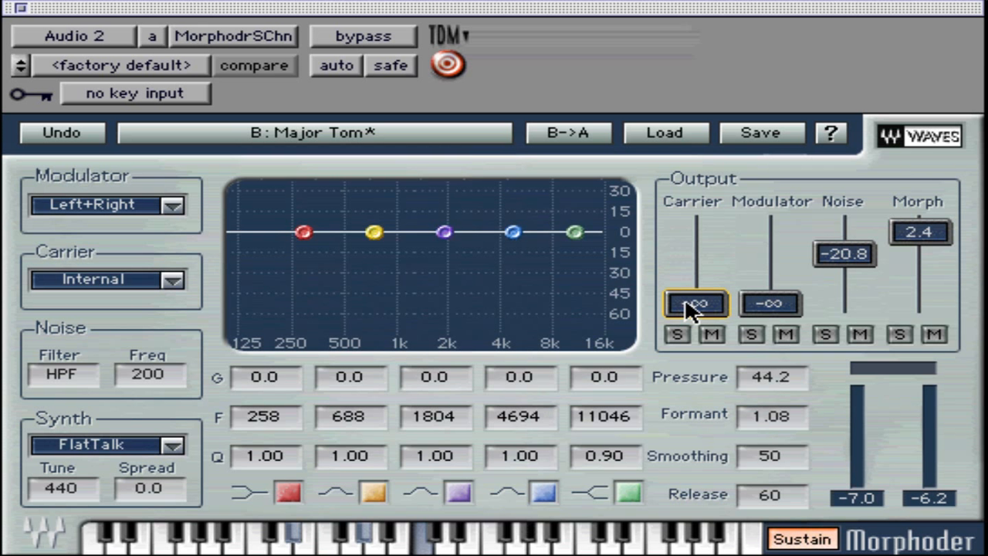
Cycle the synth sound through Electric and Organic to Robotic.
click(120, 446)
click(119, 445)
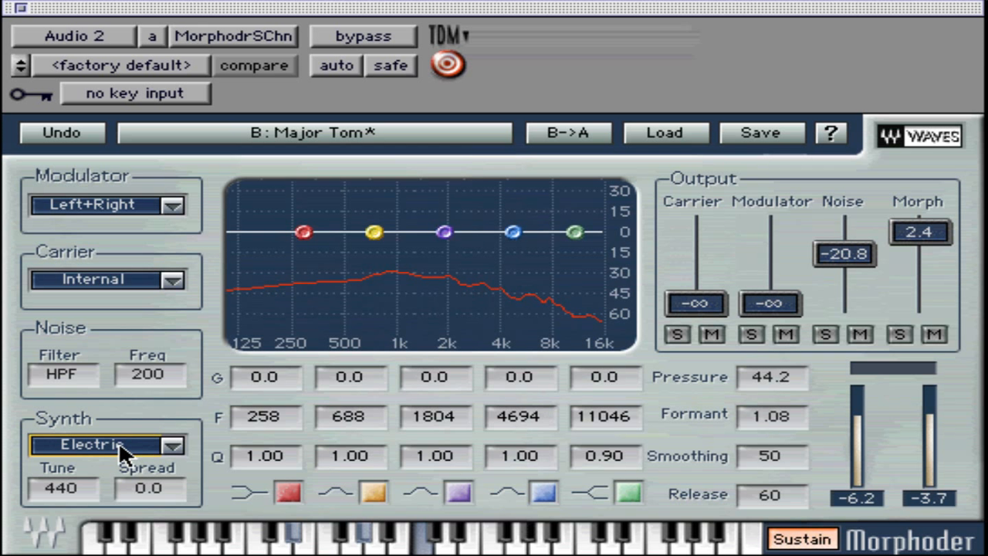
click(120, 445)
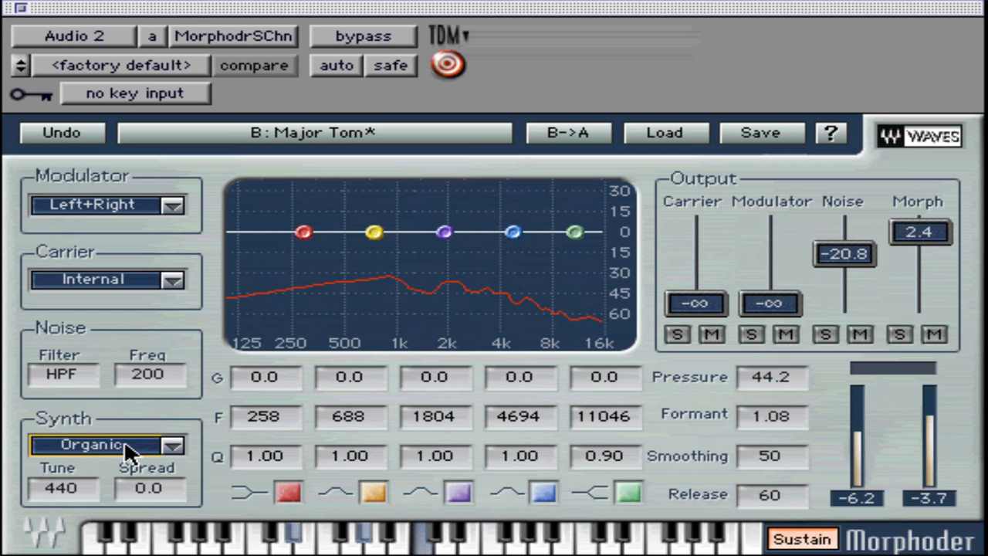
click(123, 445)
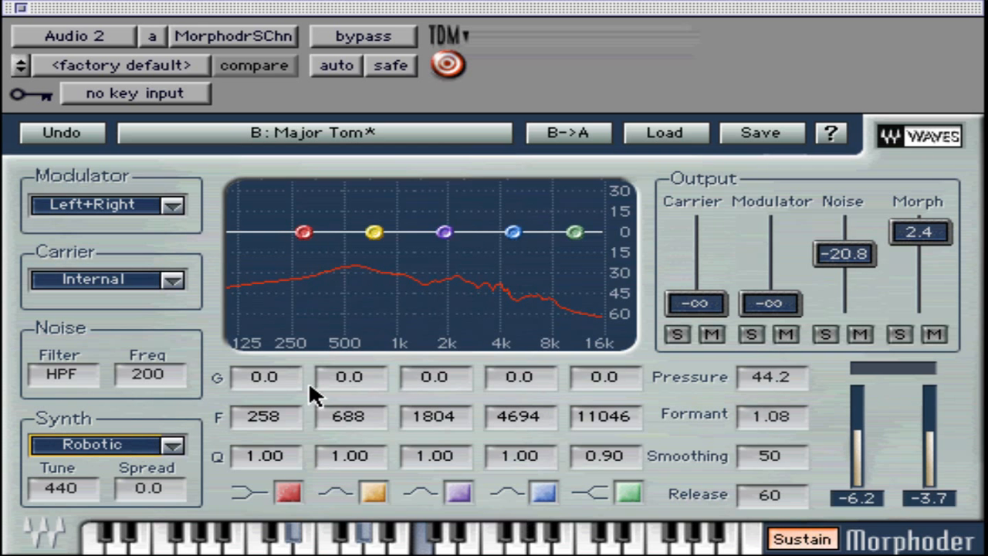
Set the output Noise level to -10.6, the Morph level to 2.0 and the Pressure to 50.0.
drag(869, 254, 922, 237)
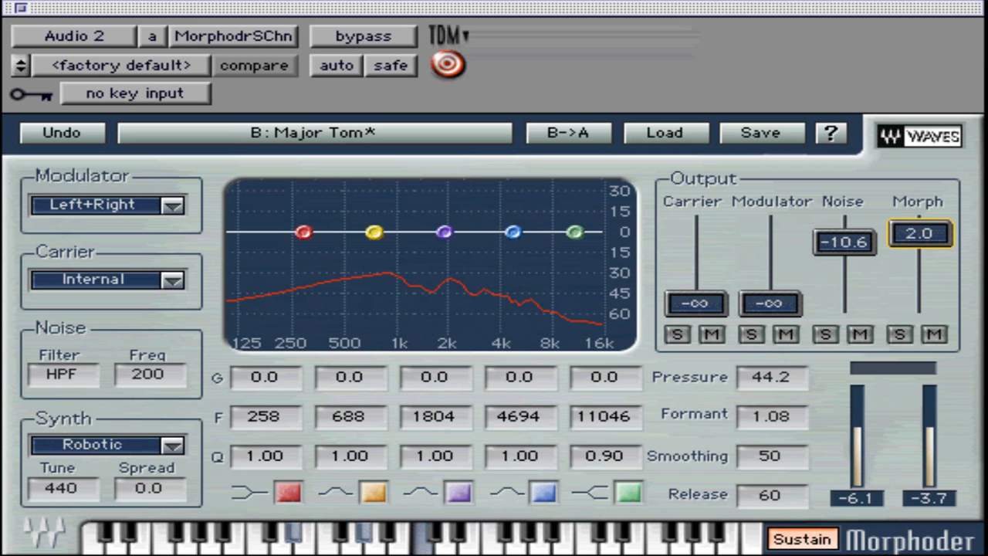
mouse_move(784, 373)
mouse_down()
mouse_move(784, 403)
mouse_move(784, 368)
mouse_up()
Try the Formant at 1.82 and compare the processed sound with the bypassed signal.
drag(781, 408, 781, 381)
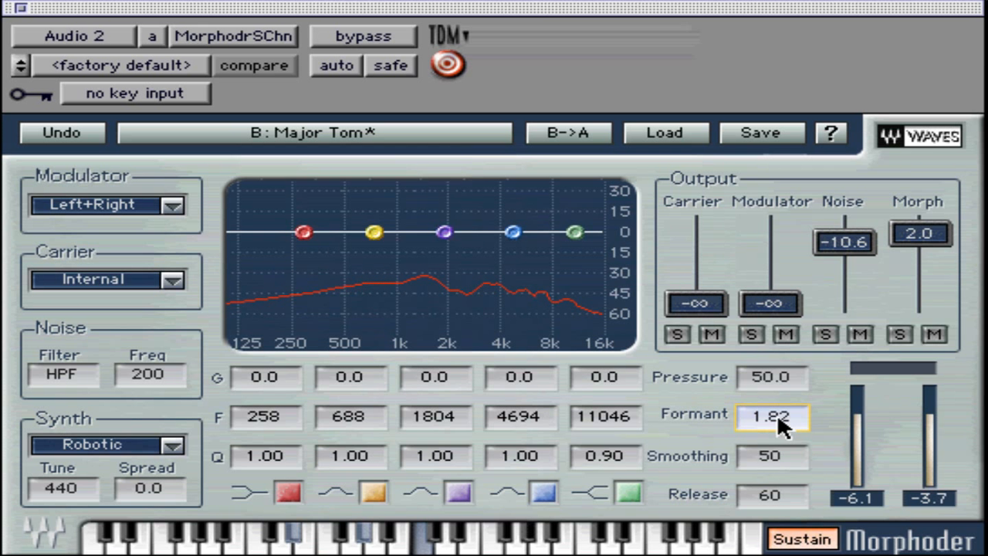
click(385, 33)
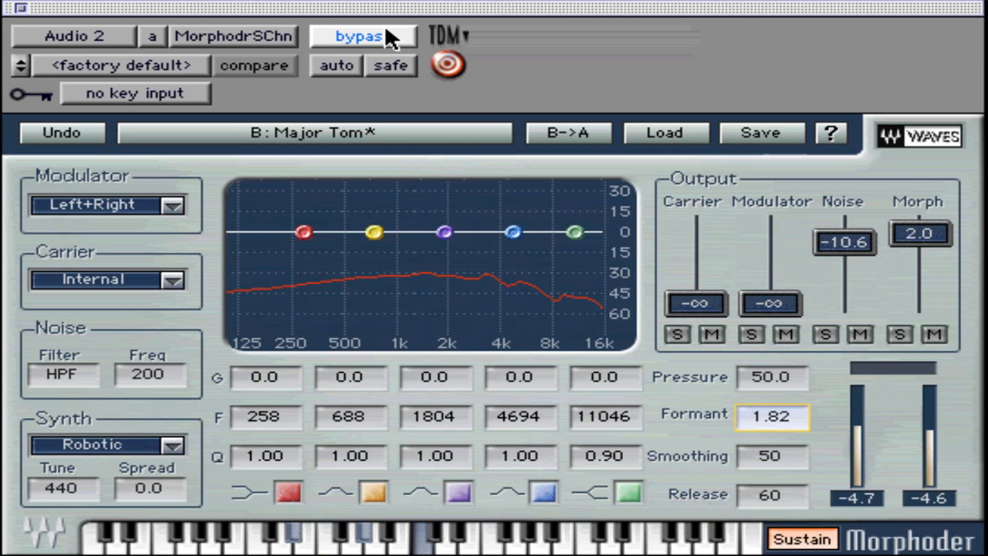
click(390, 37)
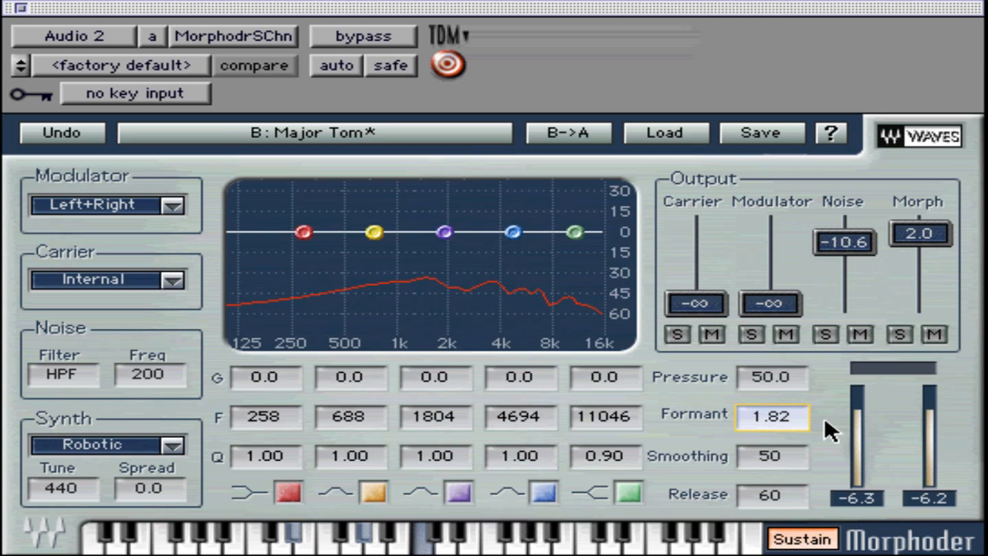
Try the Formant at 1.06, set it to 1.14, and lower the output Noise level to -24.1.
drag(791, 408, 791, 458)
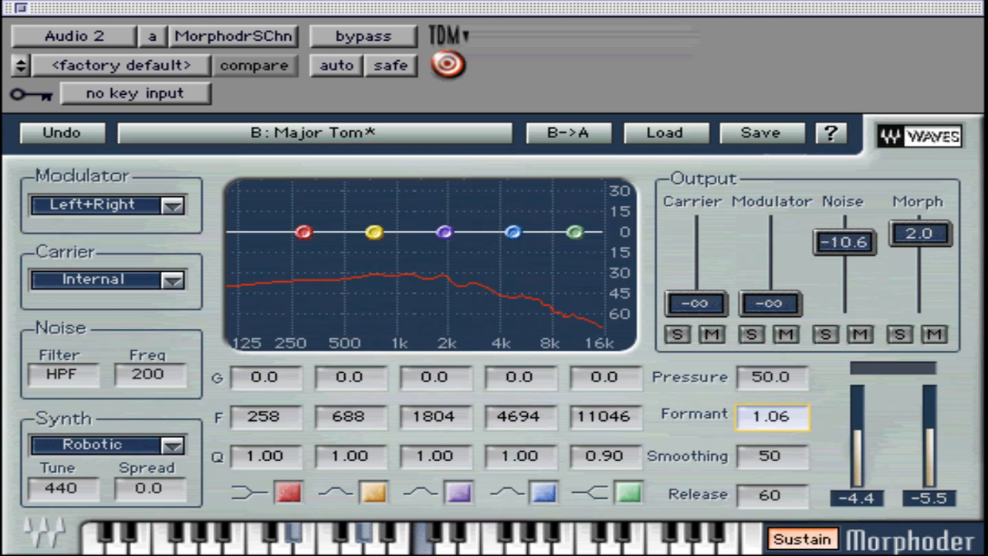
drag(791, 417, 791, 392)
drag(868, 235, 868, 278)
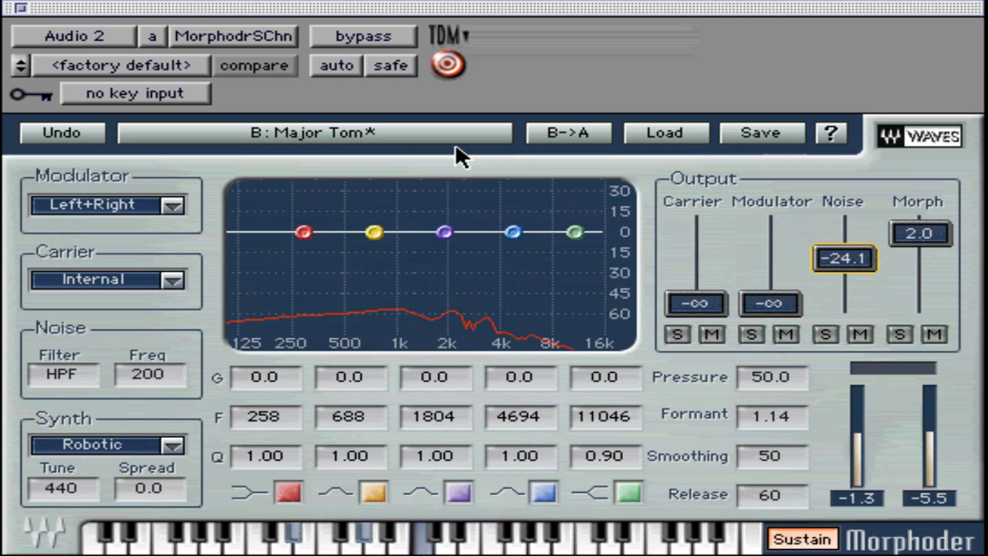
Compare the vocoded sound with the dry signal by switching the effect's bypass on, off and on again.
click(389, 32)
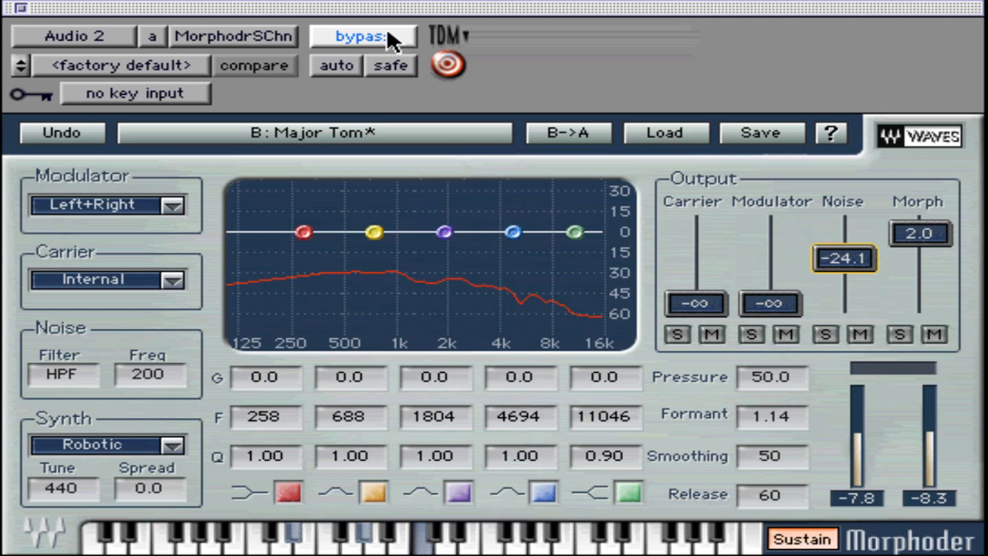
click(390, 40)
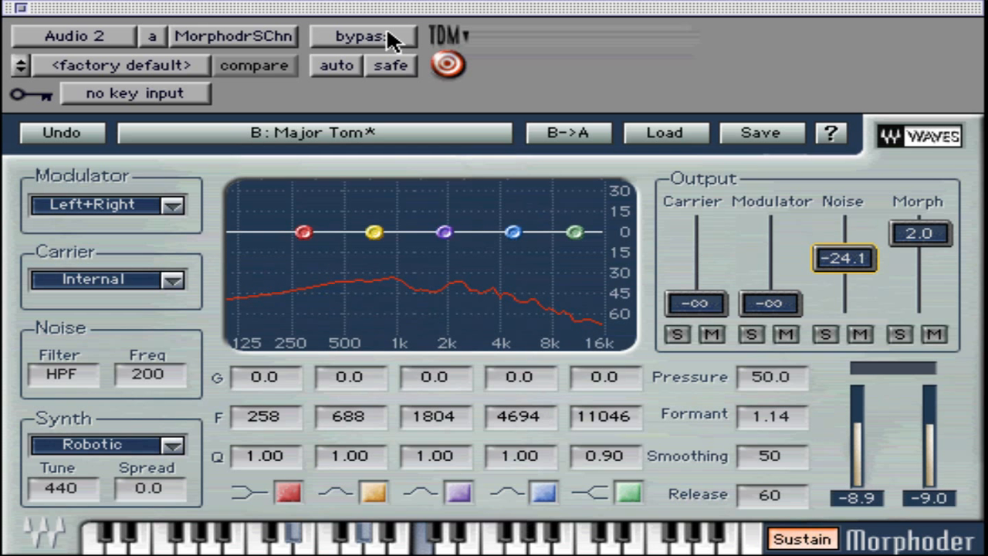
click(390, 40)
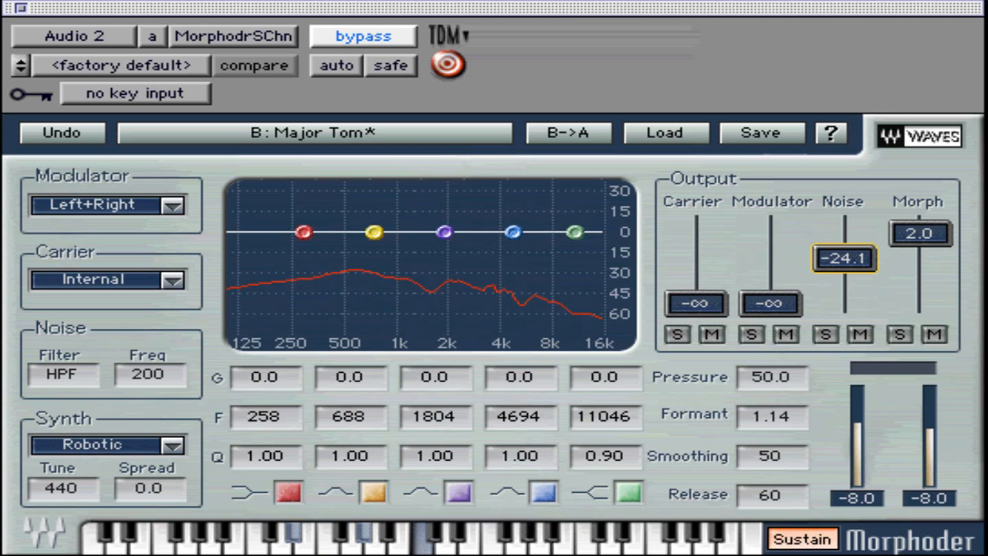
Change the synth sound to WarmPad and take the effect out of bypass.
click(73, 436)
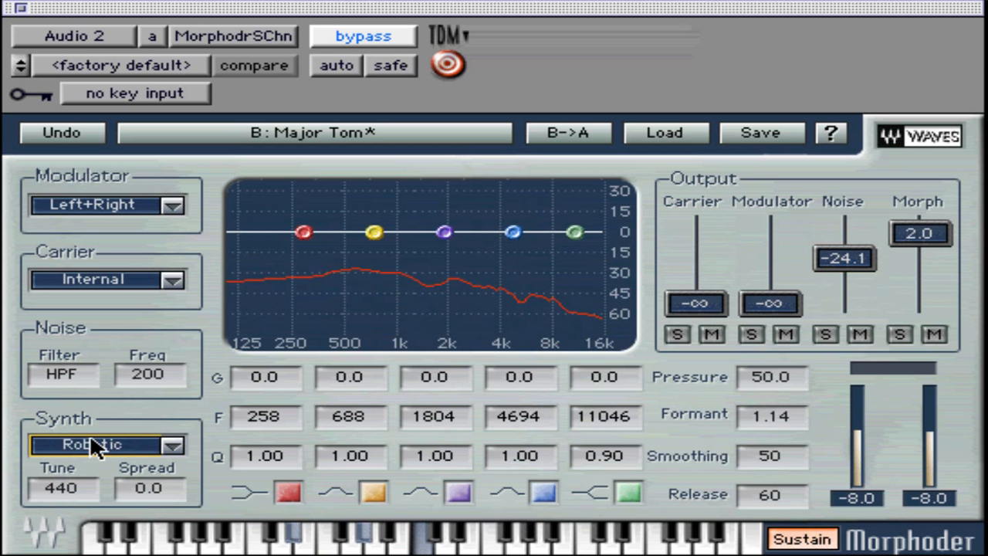
key(Down)
click(381, 39)
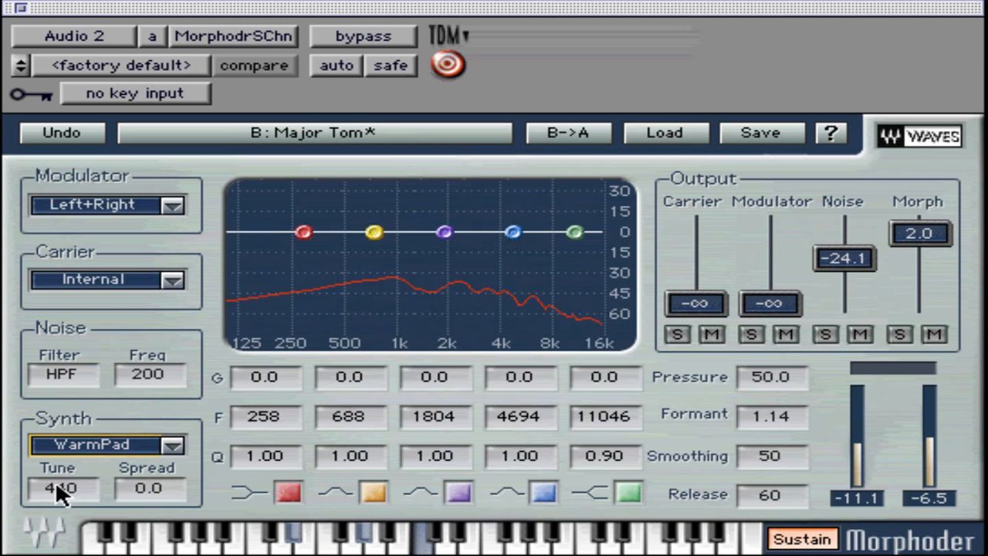